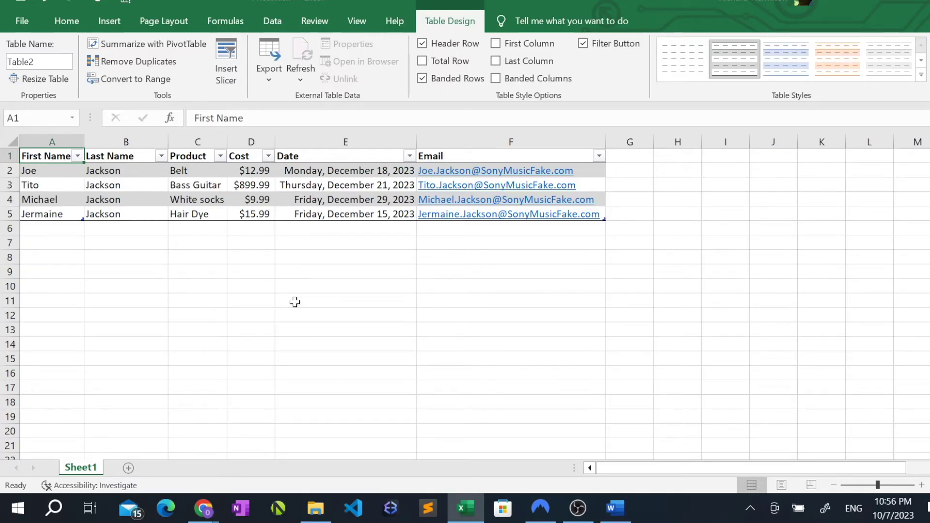
# Step: Leave the Excel price table and return to the past-due payment letter in Word
pyautogui.click(616, 506)
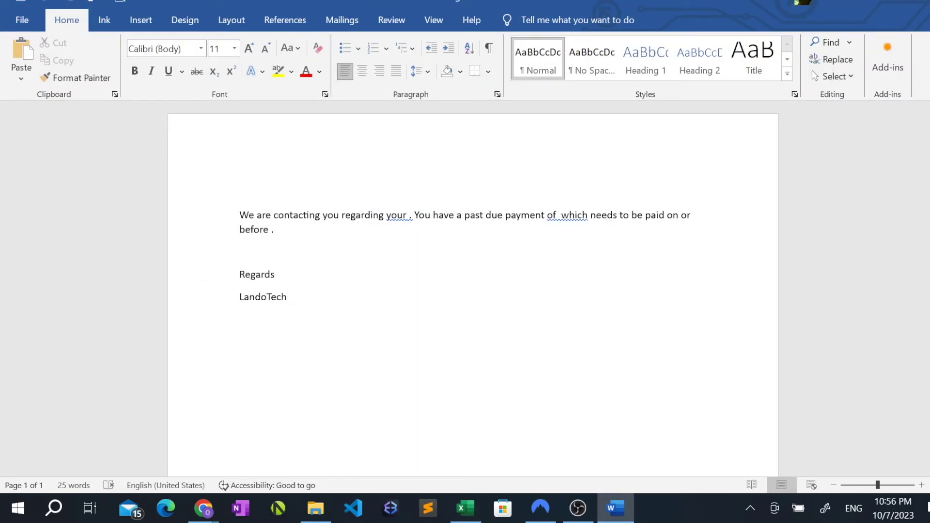
# Step: Start a mail merge of type E-mail Messages from the Mailings ribbon
pyautogui.click(348, 24)
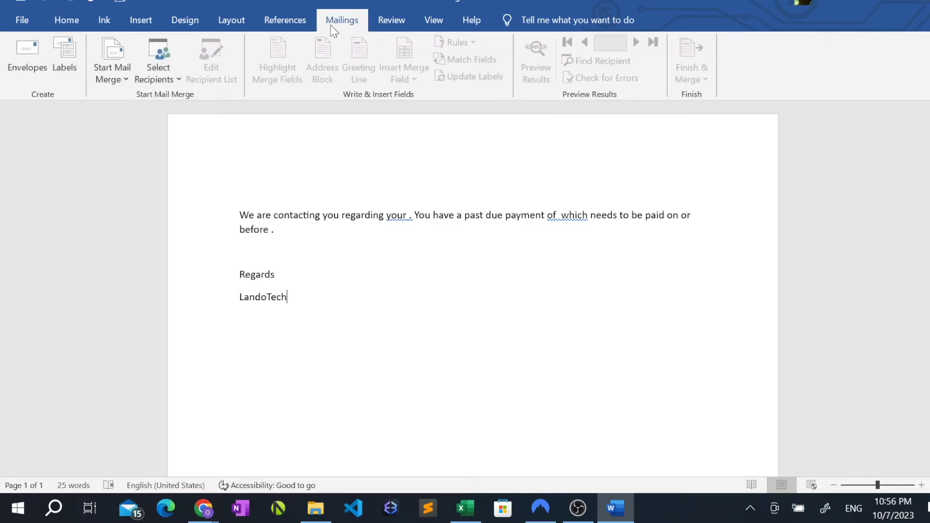
pyautogui.click(125, 74)
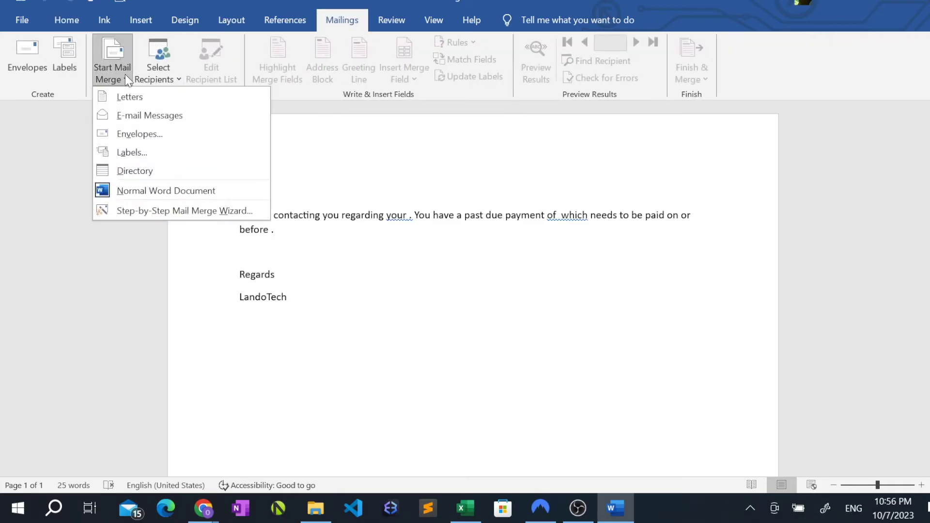
pyautogui.click(200, 116)
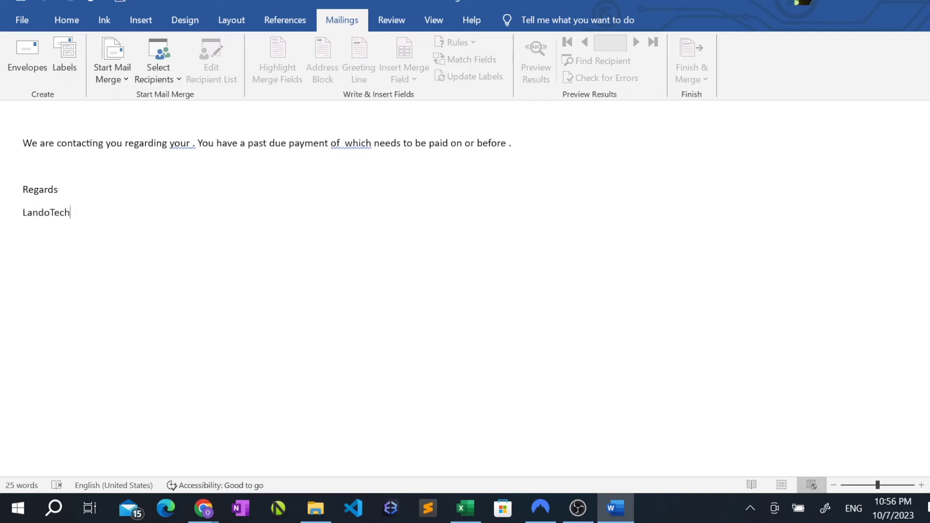
# Step: Use Sheet1$ of Prices.xlsx from the Mail Merge folder as the recipient list
pyautogui.click(162, 78)
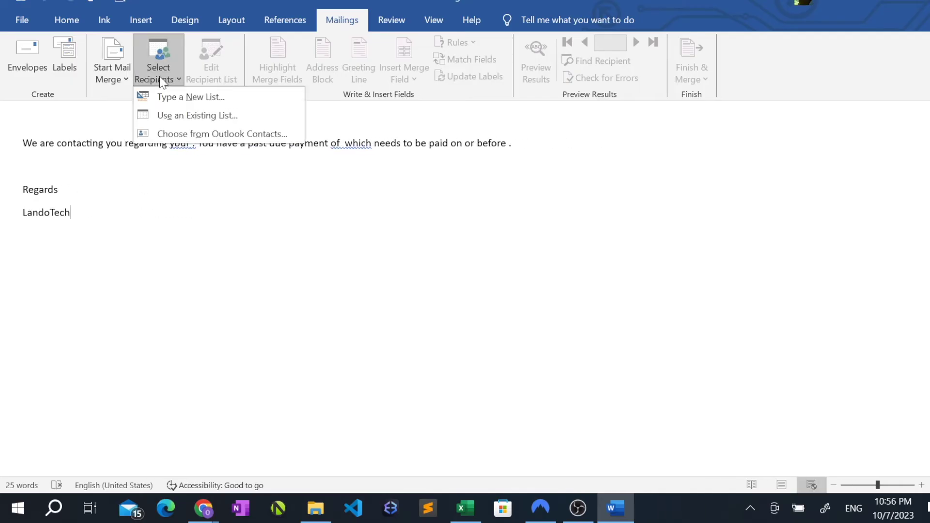
pyautogui.click(257, 114)
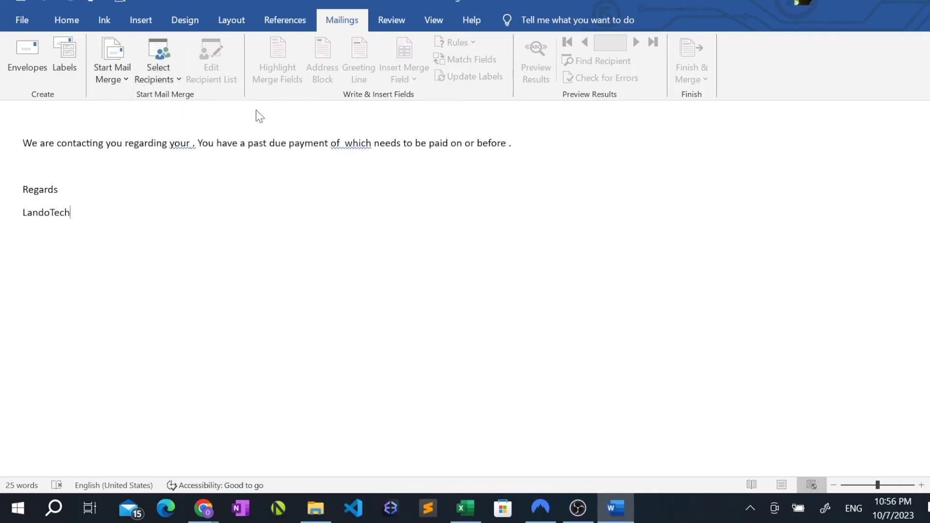
pyautogui.click(92, 74)
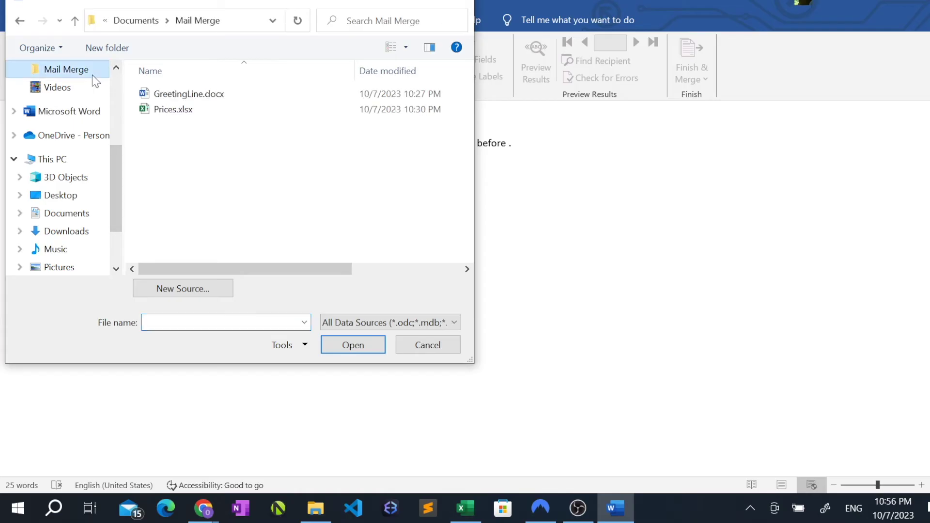
pyautogui.doubleClick(202, 113)
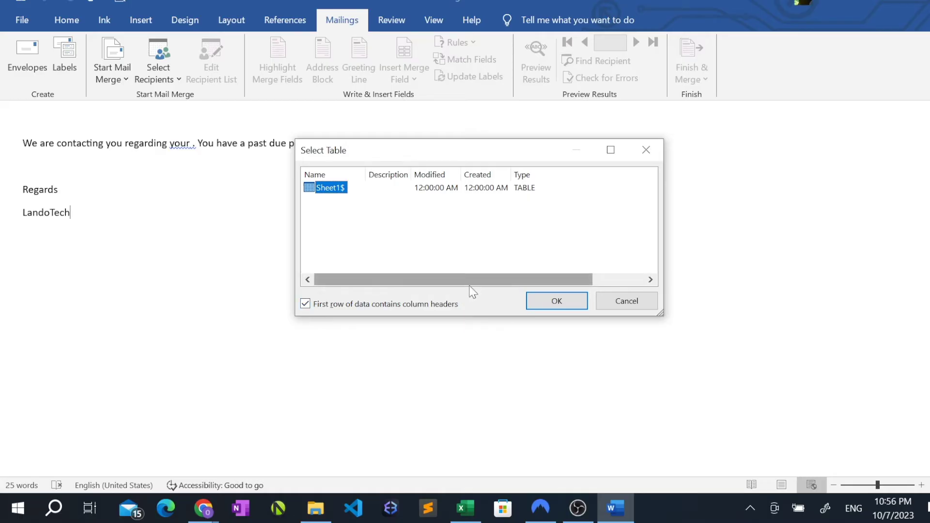
pyautogui.click(555, 302)
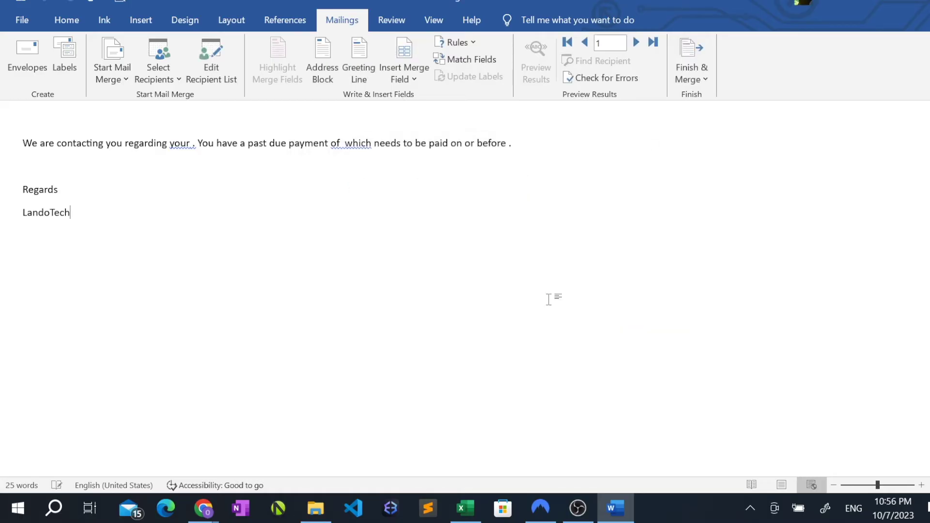
# Step: Check all four recipients in the recipient list, then bring up the Greeting Line settings
pyautogui.click(223, 89)
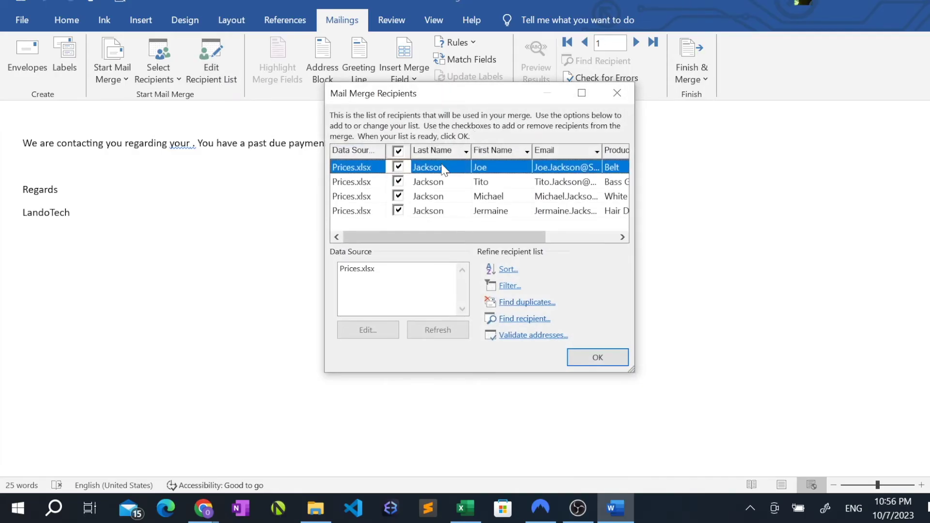
pyautogui.click(398, 168)
pyautogui.click(597, 359)
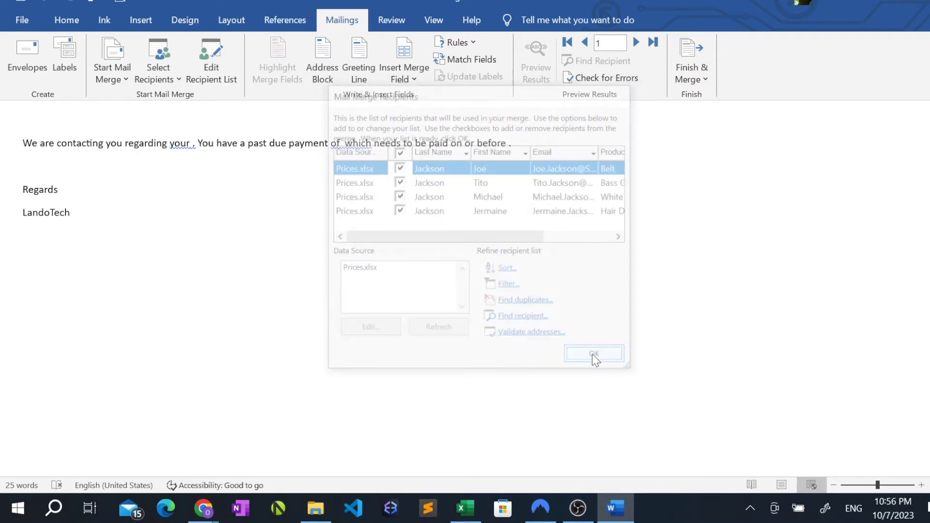
pyautogui.click(376, 71)
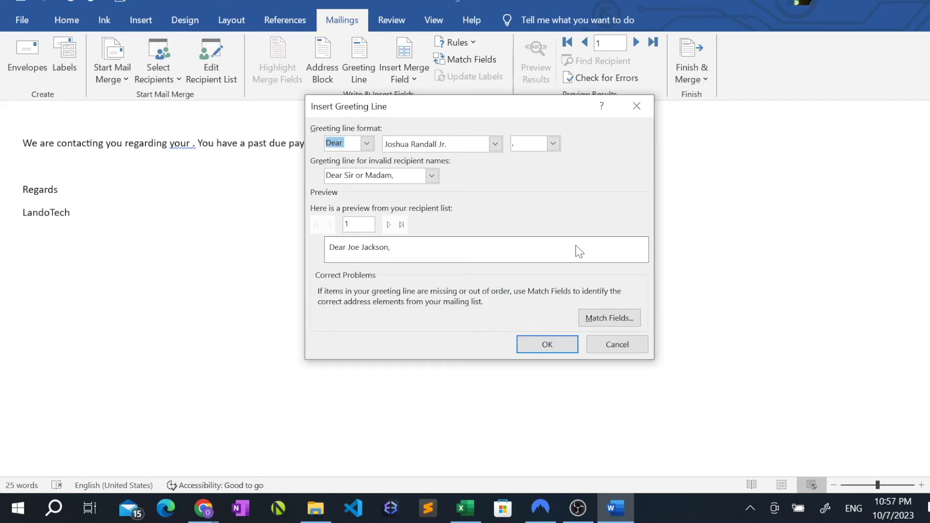
# Step: Insert a «GreetingLine» field with First Name and Last Name matched to the spreadsheet columns
pyautogui.click(607, 317)
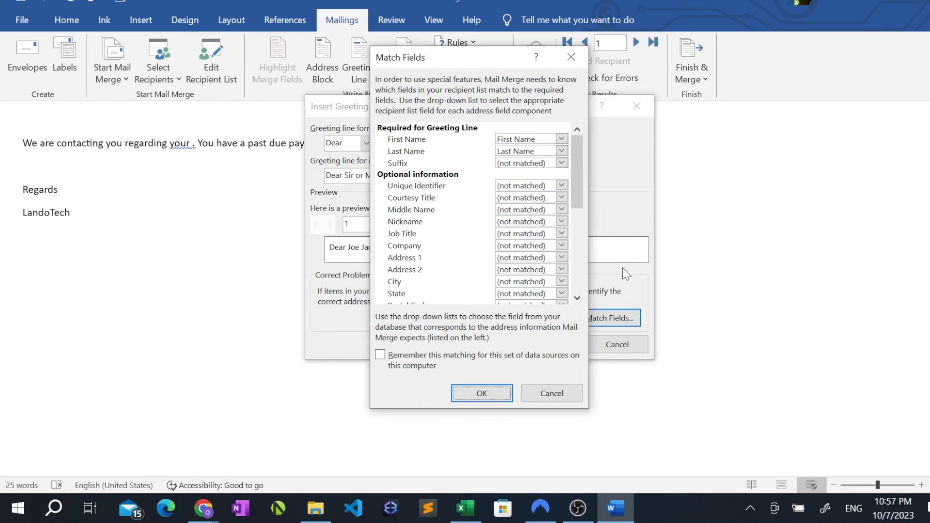
pyautogui.click(481, 396)
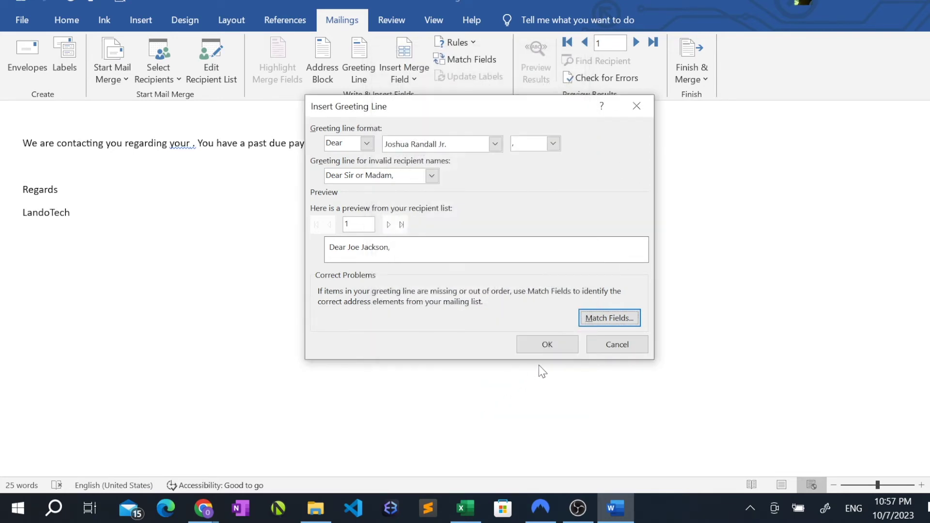
pyautogui.click(557, 347)
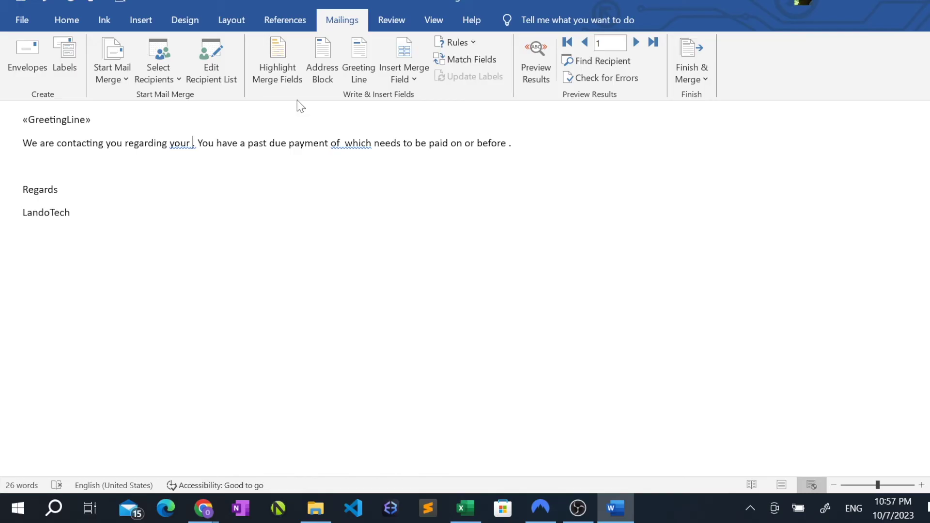
# Step: Insert Product after 'your', '$' plus Cost after 'of', and Date before the period
pyautogui.click(406, 80)
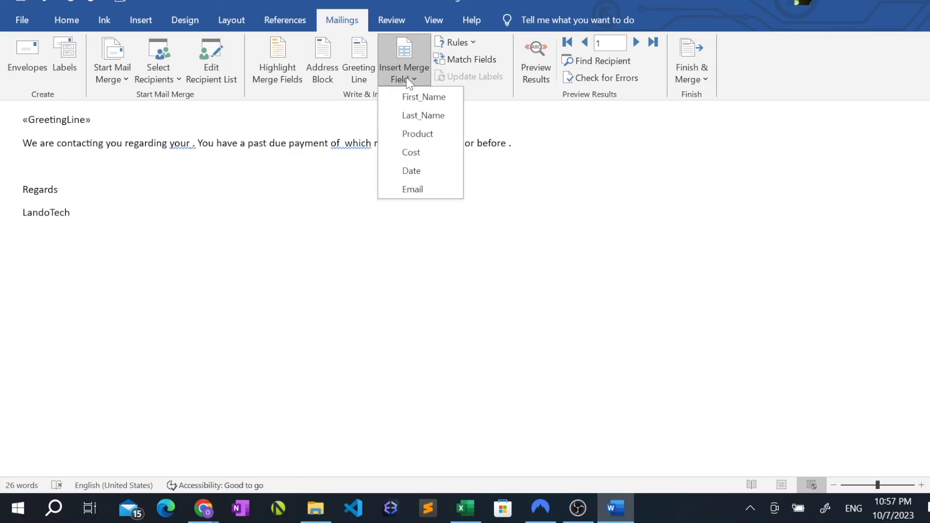
pyautogui.click(425, 137)
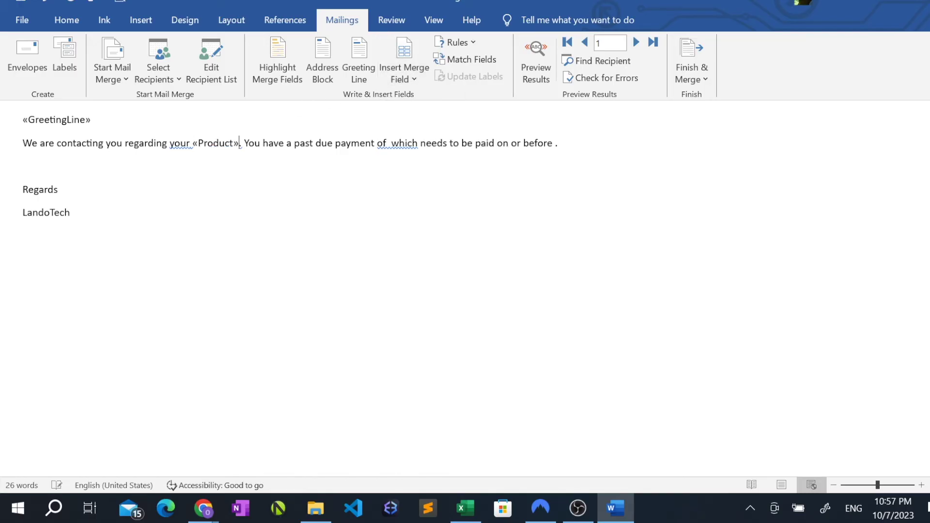
pyautogui.write('$')
pyautogui.press('BackSpace')
pyautogui.write('$')
pyautogui.click(417, 70)
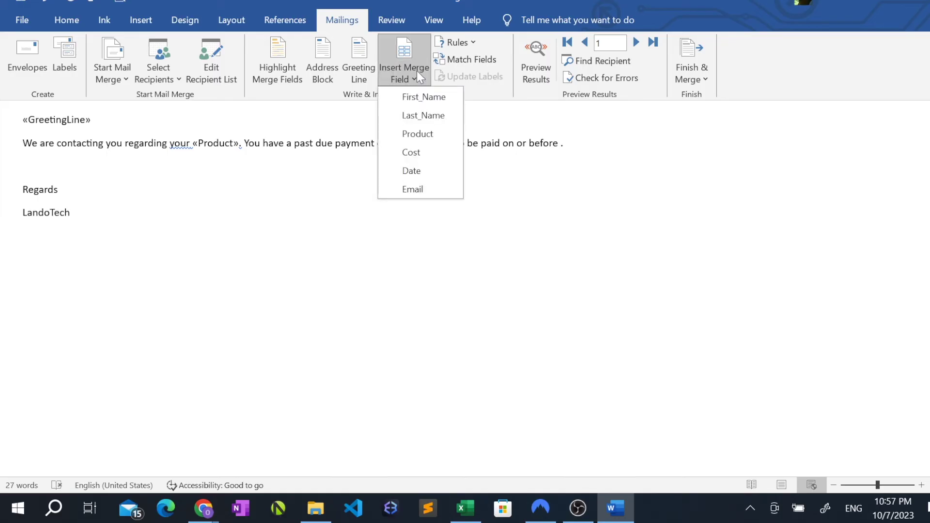
pyautogui.click(429, 153)
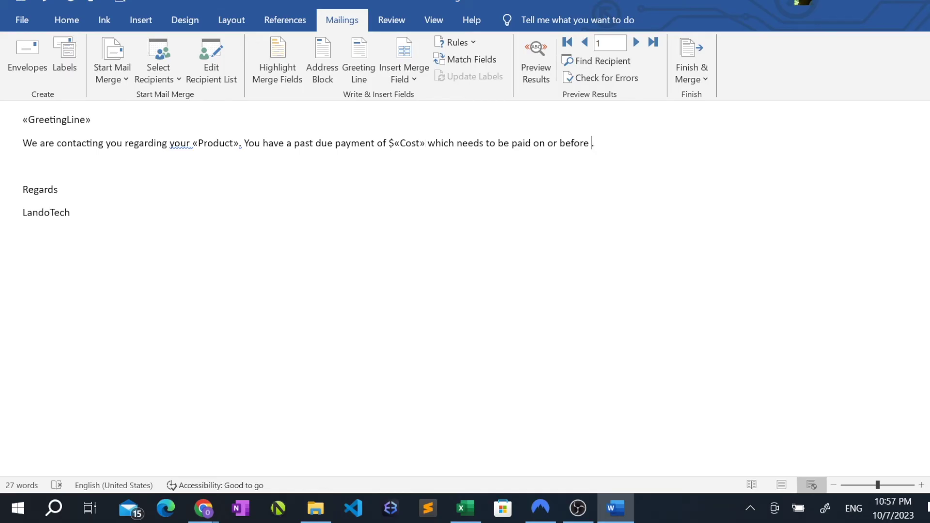
pyautogui.click(403, 78)
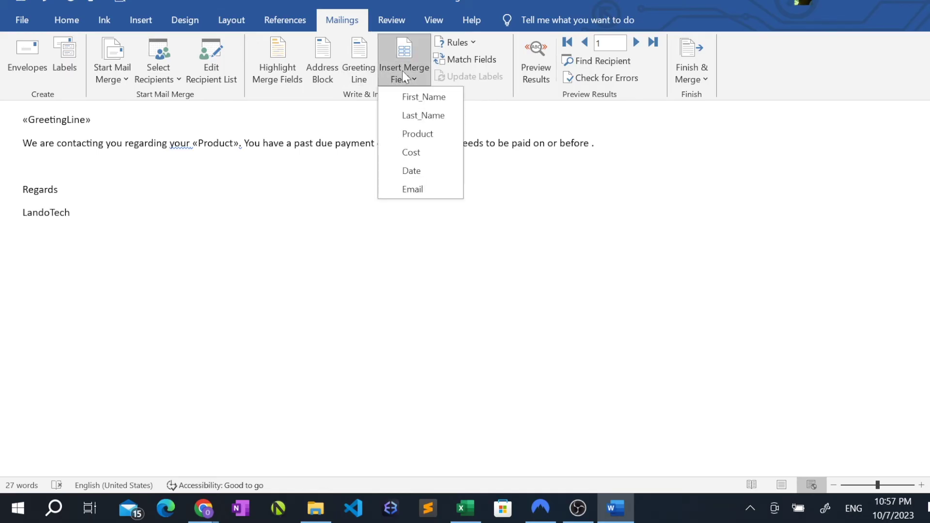
pyautogui.click(419, 172)
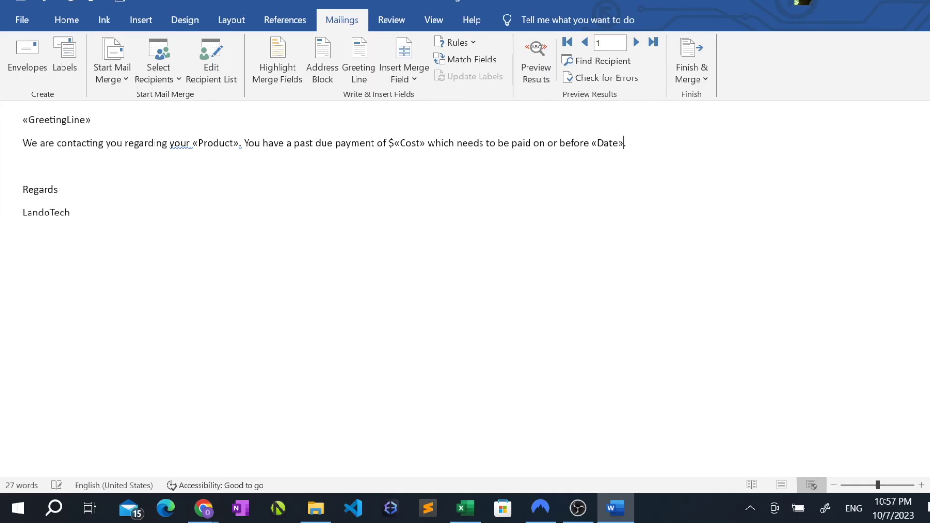
# Step: Preview the merged letter for each of the four recipients, ending back on the first
pyautogui.click(542, 60)
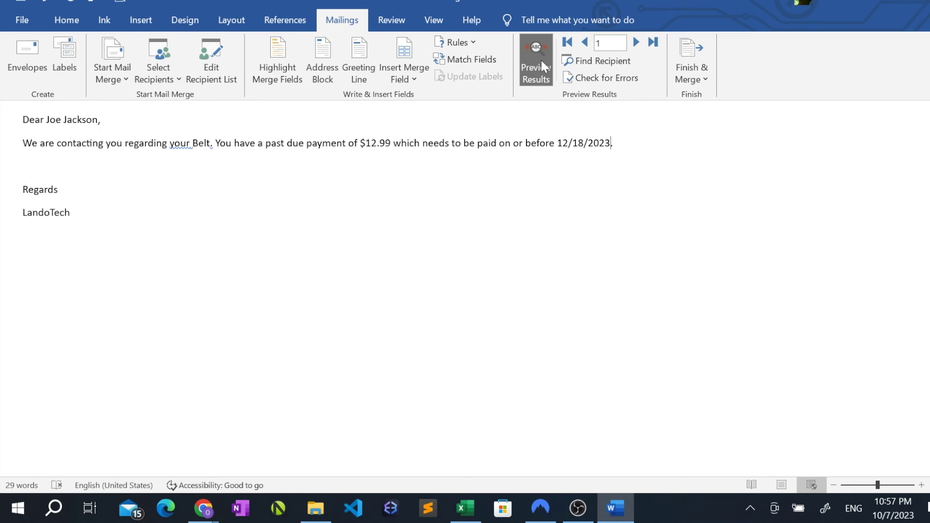
pyautogui.click(636, 43)
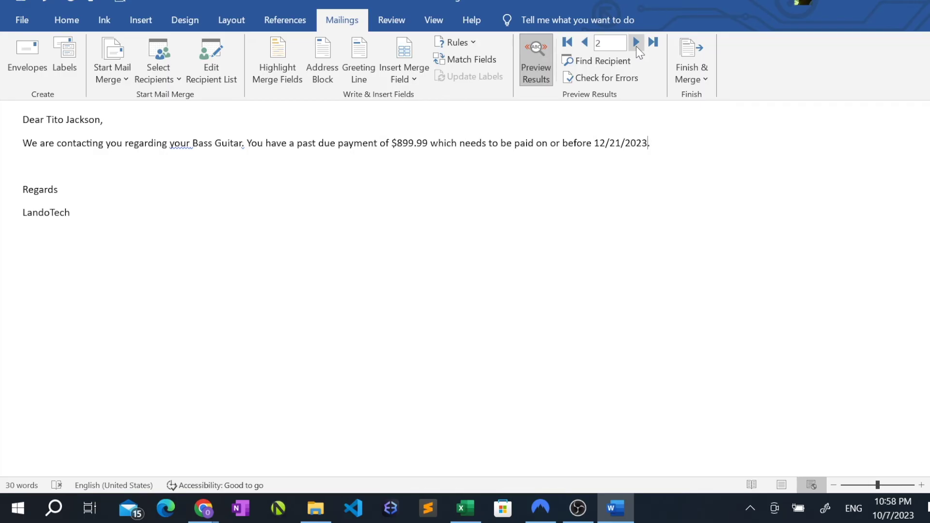
pyautogui.click(635, 43)
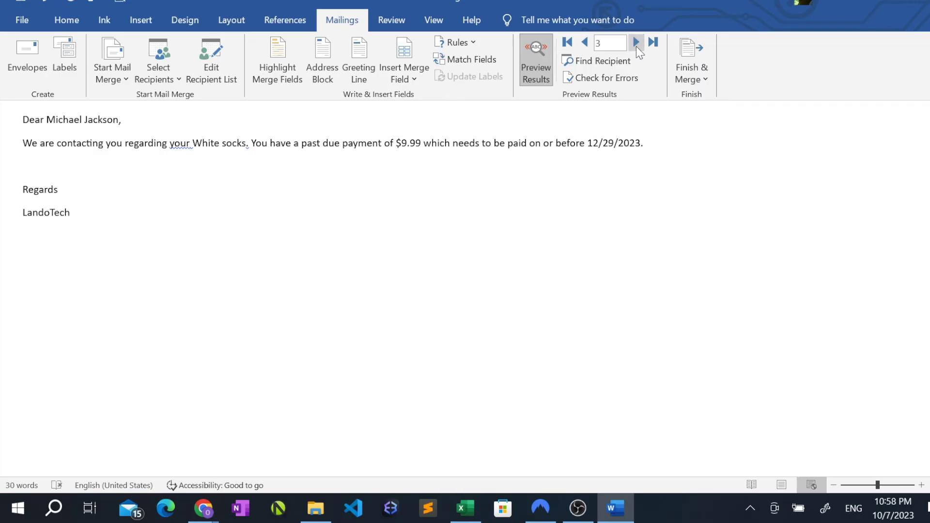
pyautogui.click(636, 44)
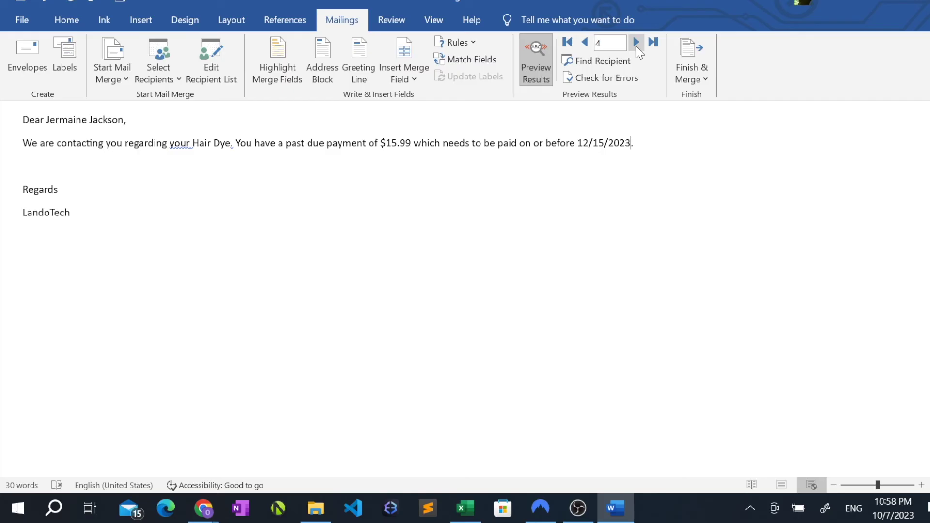
pyautogui.click(635, 43)
# Step: Send the merge as emails to the Email column with subject 'Invoice Payment' for all records
pyautogui.click(692, 78)
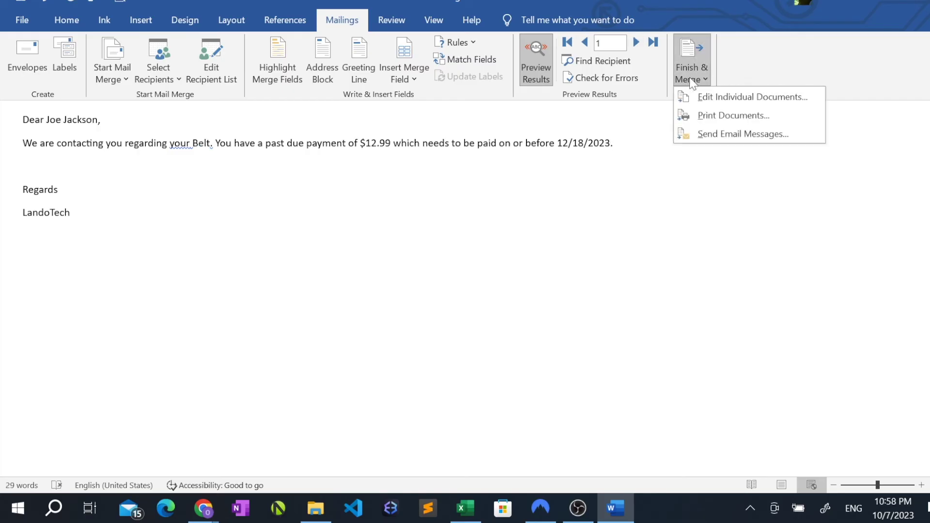
pyautogui.click(705, 137)
pyautogui.press('Tab')
pyautogui.write('Invoice Payment')
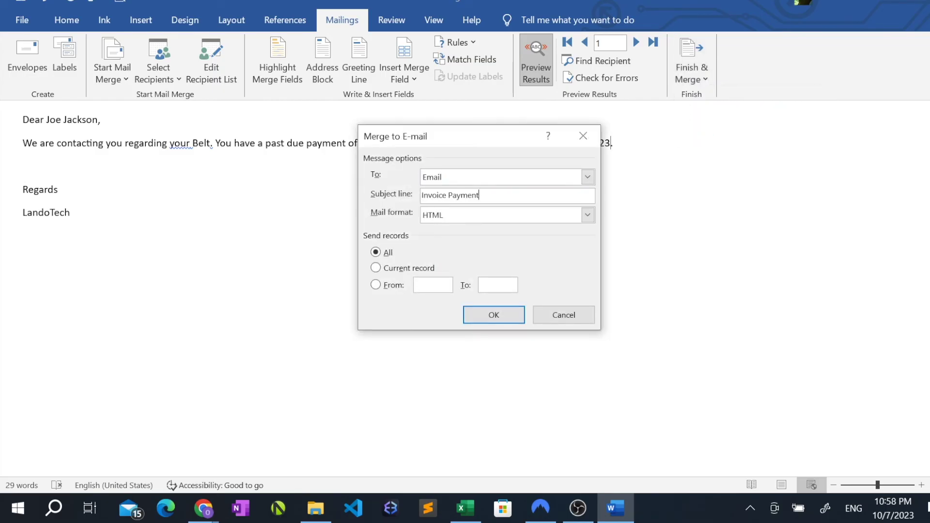
pyautogui.click(494, 314)
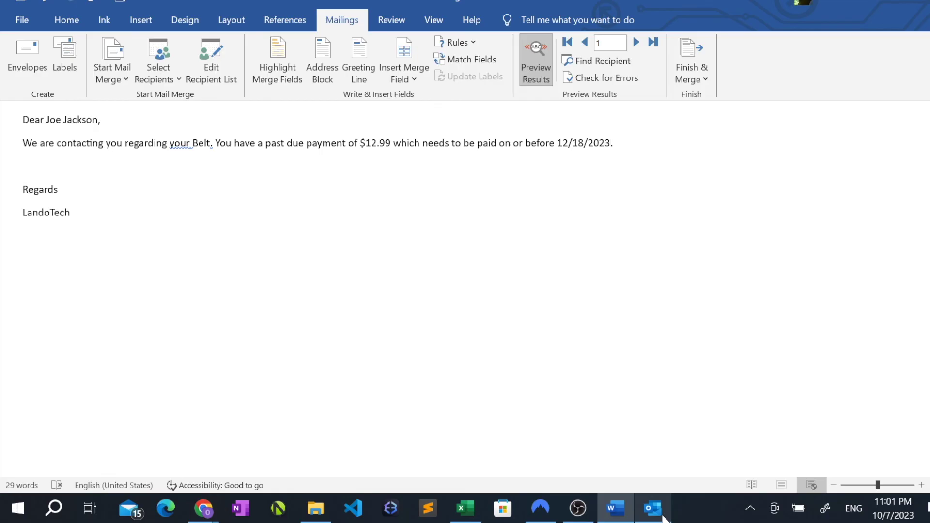
# Step: Switch to Outlook to view the four sent Invoice Payment emails
pyautogui.click(662, 515)
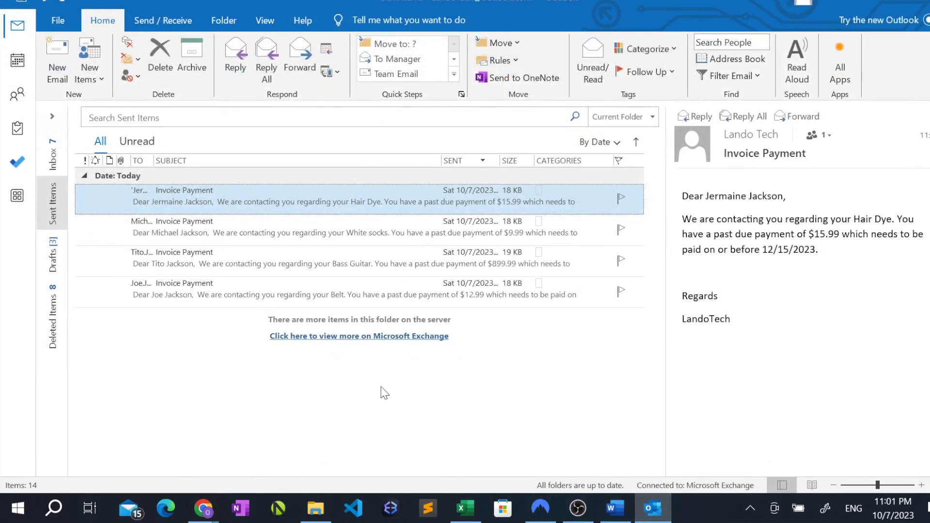